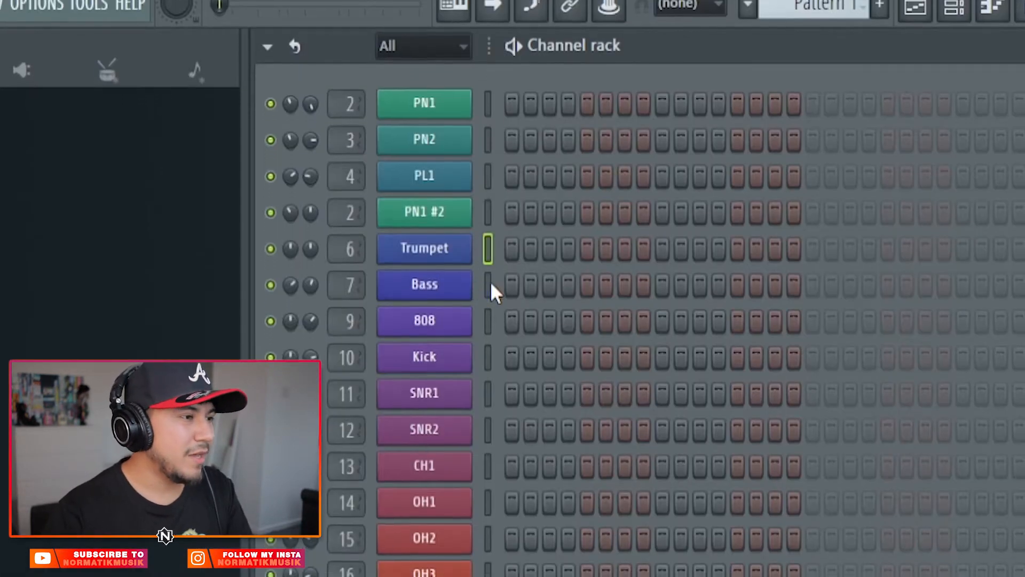
Nudge all PN1 notes after the opening C4 and C5 slightly later in time, and quantize the whole phrase
{"action": "left_click", "coordinate": [313, 163]}
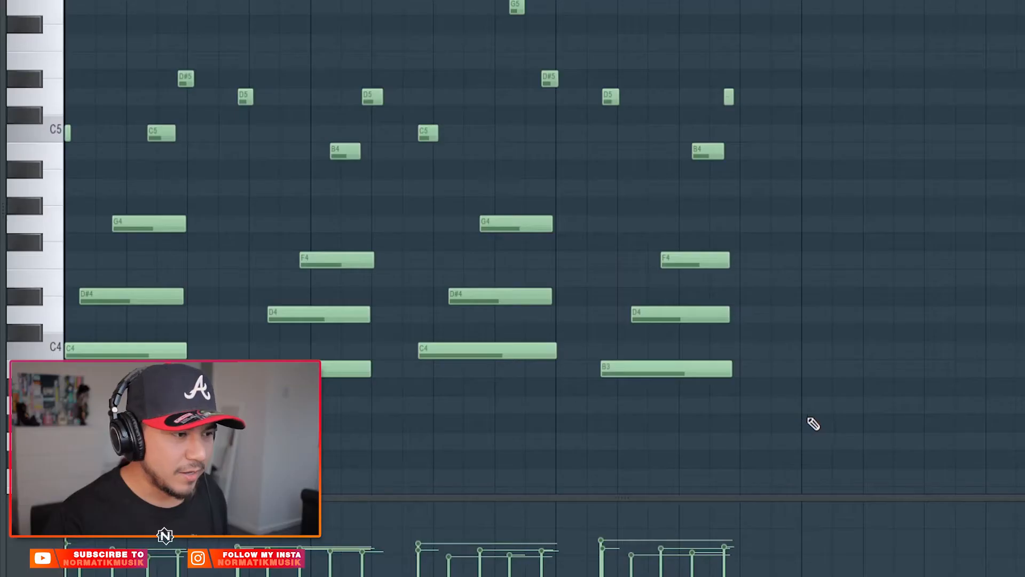
{"action": "left_click_drag", "start_coordinate": [807, 429], "coordinate": [143, 3]}
{"action": "key", "text": "shift+Right"}
{"action": "key", "text": "shift+Right"}
{"action": "key", "text": "shift+Right"}
{"action": "key", "text": "shift+Right"}
{"action": "key", "text": "shift+Right"}
{"action": "key", "text": "shift+Right"}
{"action": "left_click_drag", "start_coordinate": [122, 327], "coordinate": [122, 374]}
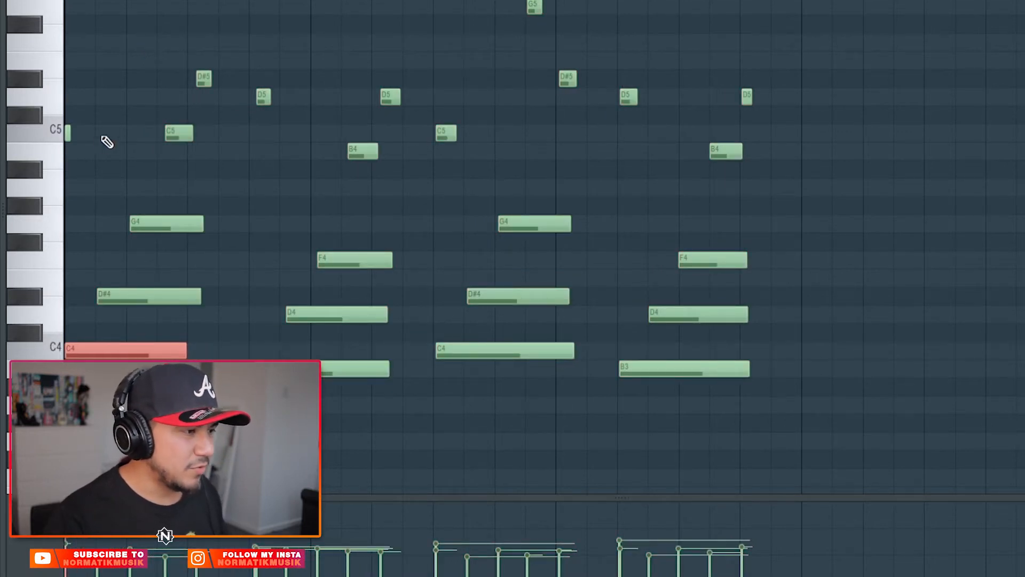
{"action": "key", "text": "ctrl+q"}
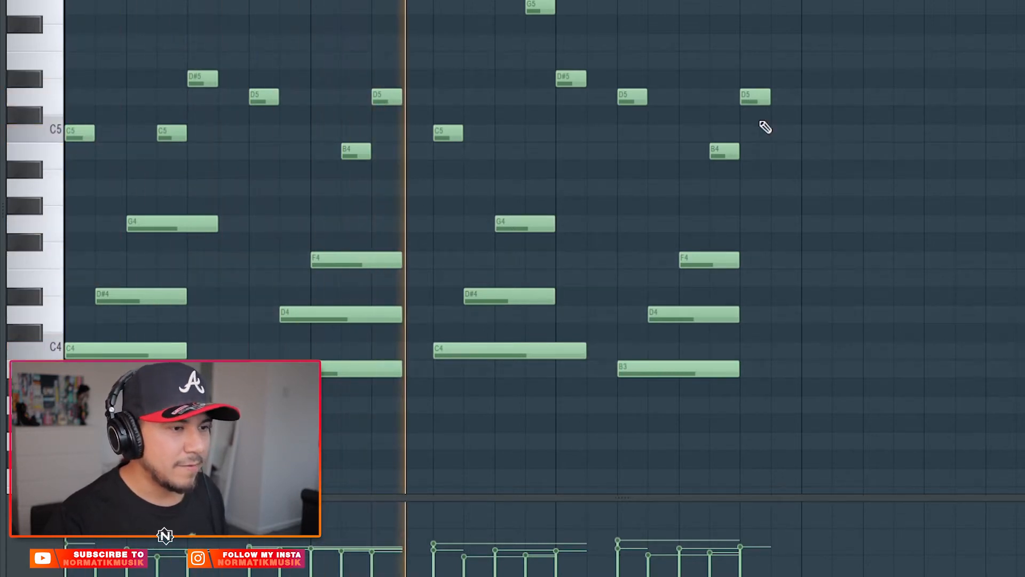
{"action": "key", "text": "space"}
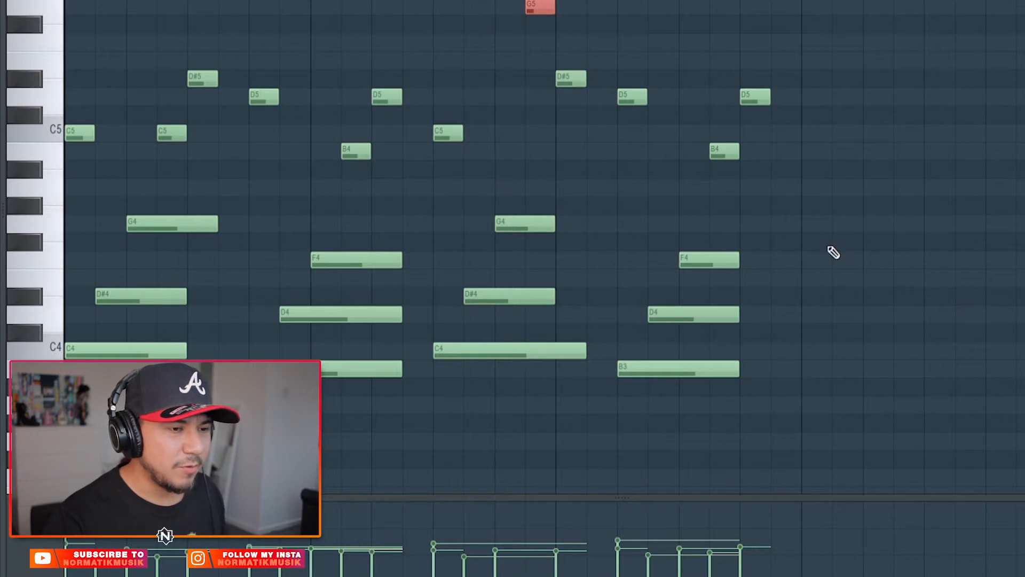
Raise and level the velocities of PN1's lower B3–G4 notes, and set low, even velocities on its upper B4–G5 notes
{"action": "key", "text": "space"}
{"action": "scroll", "coordinate": [841, 403], "scroll_direction": "down", "scroll_amount": 1}
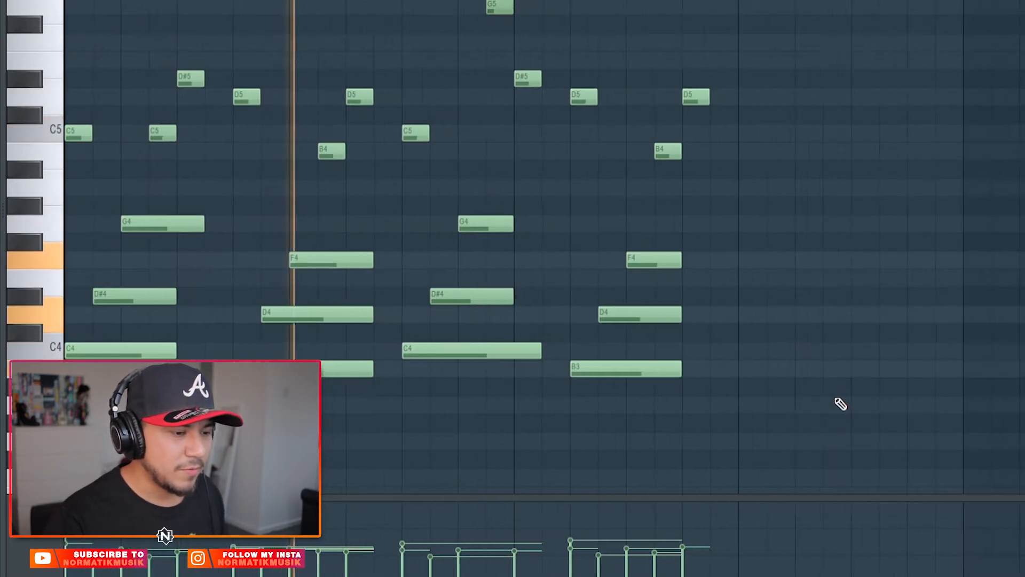
{"action": "mouse_move", "coordinate": [742, 226]}
{"action": "left_mouse_down"}
{"action": "mouse_move", "coordinate": [91, 406]}
{"action": "mouse_move", "coordinate": [72, 386]}
{"action": "left_mouse_up"}
{"action": "left_click_drag", "start_coordinate": [668, 552], "coordinate": [59, 539]}
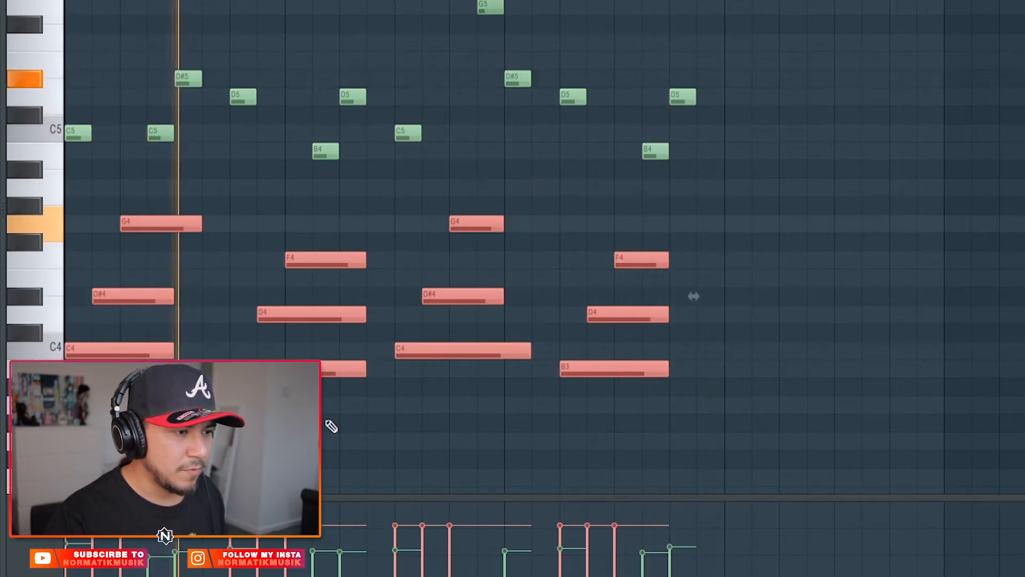
{"action": "left_click_drag", "start_coordinate": [715, 195], "coordinate": [63, 1]}
{"action": "scroll", "coordinate": [694, 82], "scroll_direction": "down", "scroll_amount": 7}
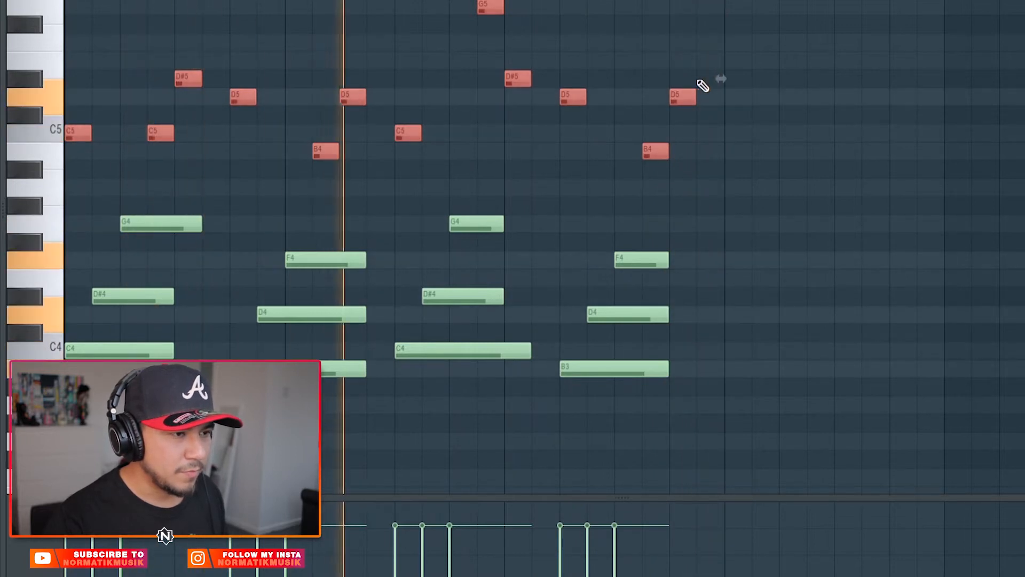
Duplicate the entire three-bar PN1 phrase once so it runs up to bar 7, and return to the channel rack
{"action": "key", "text": "ctrl+d"}
{"action": "key", "text": "space"}
{"action": "key", "text": "ctrl+a"}
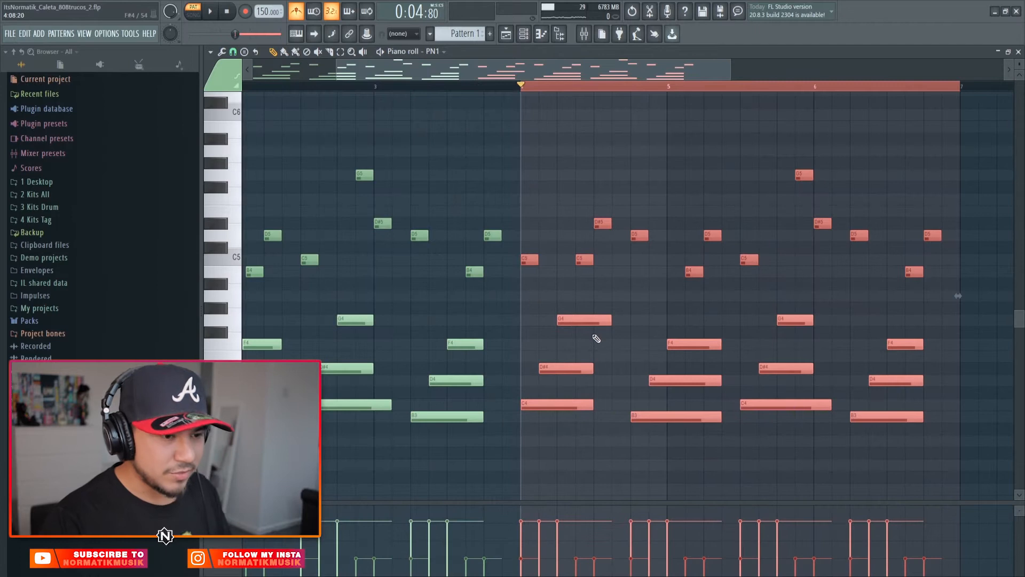
{"action": "key", "text": "F6"}
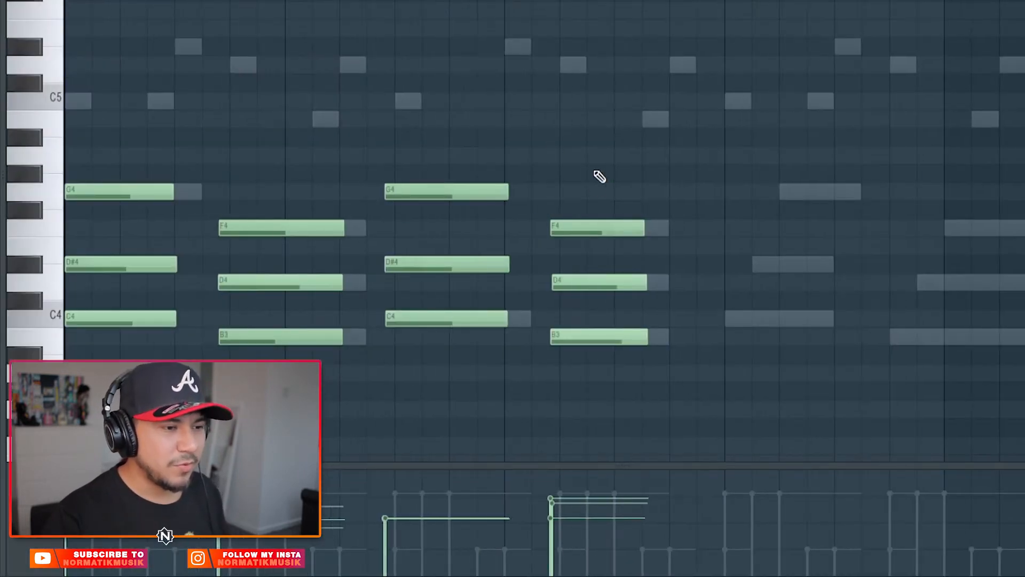
Delete PN2's last chord (F4, D4, B3) and quantize the second and third chords
{"action": "right_click", "coordinate": [597, 227]}
{"action": "left_click_drag", "start_coordinate": [618, 379], "coordinate": [218, 166]}
{"action": "key", "text": "ctrl+q"}
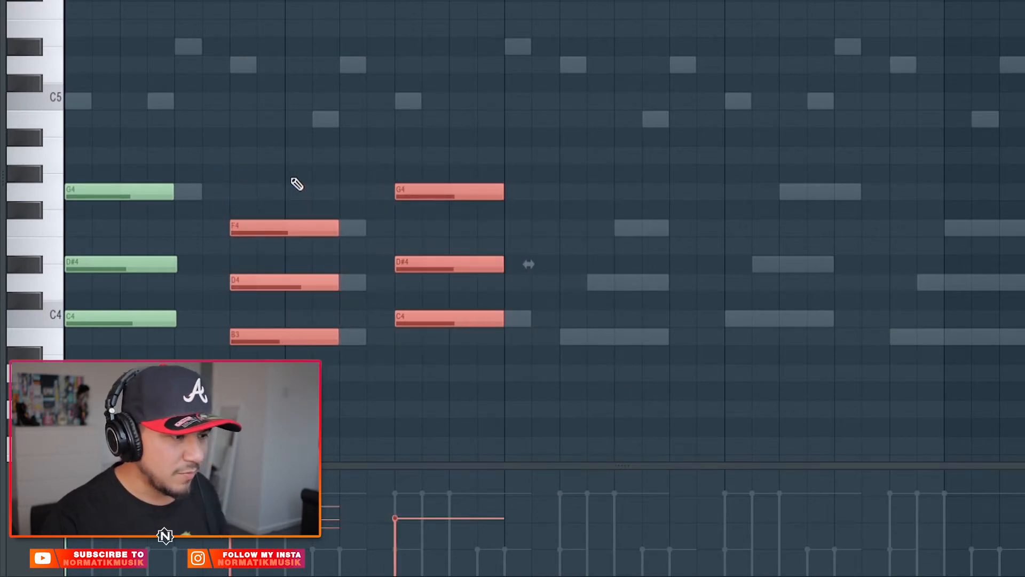
Quantize the first PN2 chord and set all PN2 chord notes to the same higher velocity
{"action": "left_click", "coordinate": [321, 134], "text": "ctrl"}
{"action": "left_click_drag", "start_coordinate": [207, 92], "coordinate": [120, 324]}
{"action": "key", "text": "ctrl+q"}
{"action": "left_click", "coordinate": [289, 196], "text": "ctrl"}
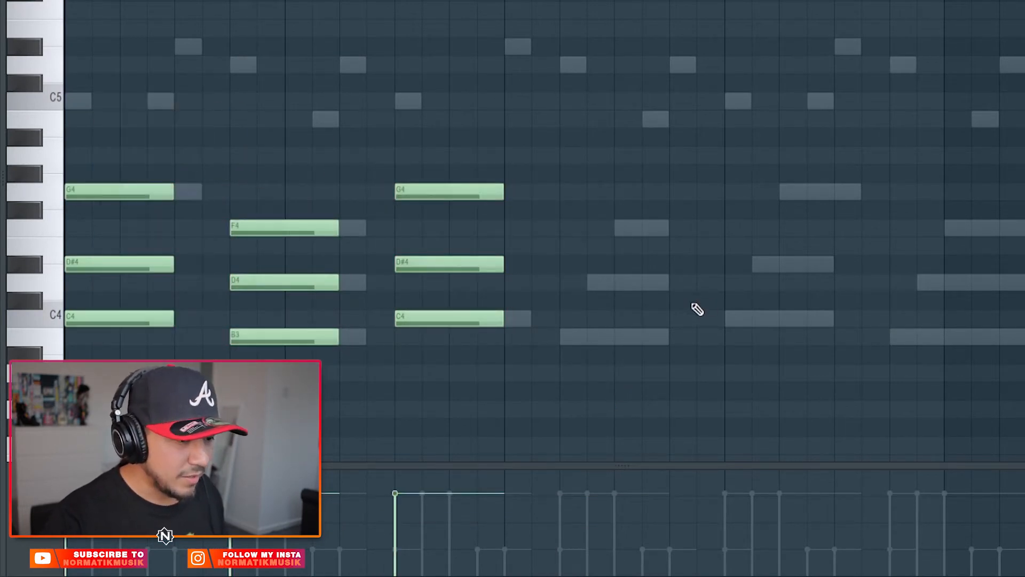
Transpose all three PN2 chords up one octave and play them back
{"action": "key", "text": "space"}
{"action": "left_click_drag", "start_coordinate": [579, 355], "coordinate": [83, 191]}
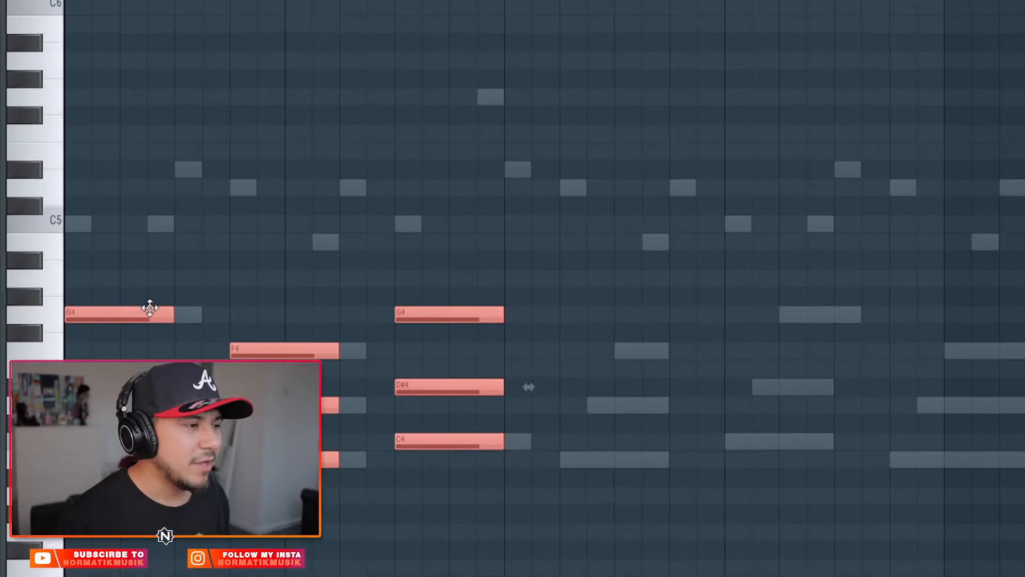
{"action": "scroll", "coordinate": [153, 321], "scroll_direction": "down", "scroll_amount": 4}
{"action": "key", "text": "space"}
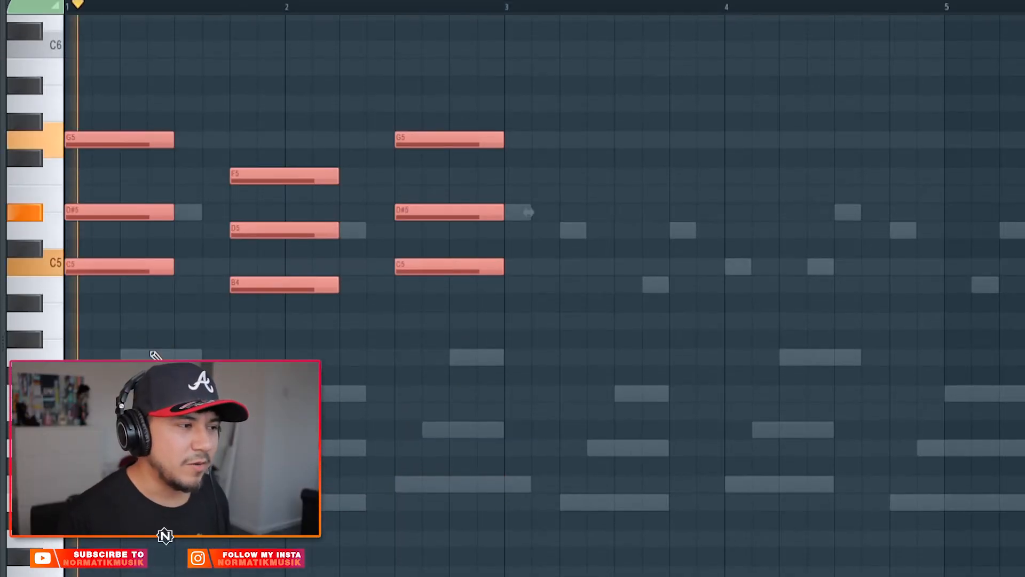
{"action": "left_click_drag", "start_coordinate": [553, 342], "coordinate": [62, 75]}
{"action": "key", "text": "space"}
{"action": "key", "text": "ctrl+b"}
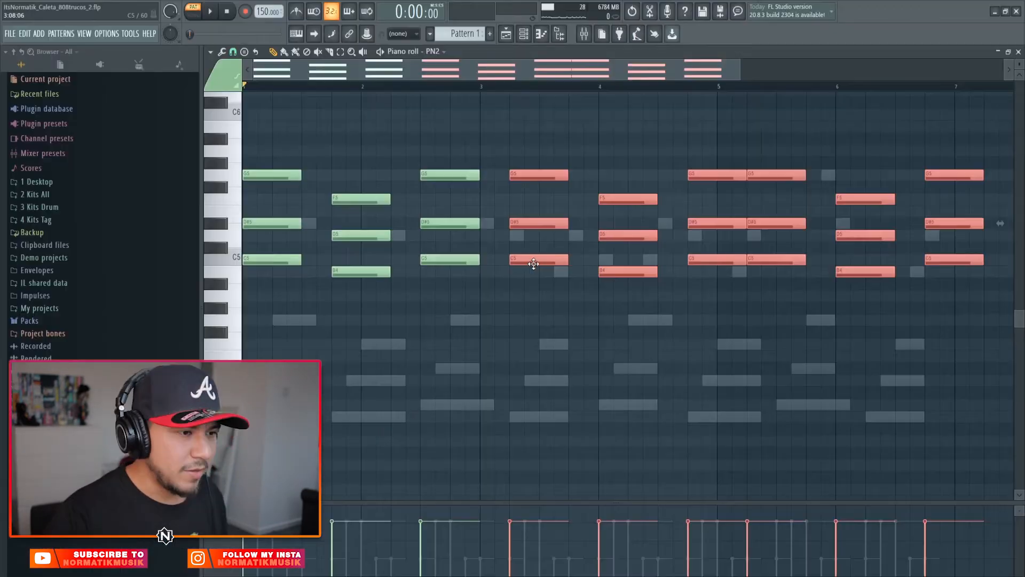
{"action": "key", "text": "space"}
{"action": "scroll", "coordinate": [529, 327], "scroll_direction": "down", "scroll_amount": 2}
{"action": "left_click_drag", "start_coordinate": [754, 335], "coordinate": [458, 94]}
{"action": "key", "text": "Delete"}
{"action": "scroll", "coordinate": [483, 159], "scroll_direction": "down", "scroll_amount": 3}
{"action": "key", "text": "space"}
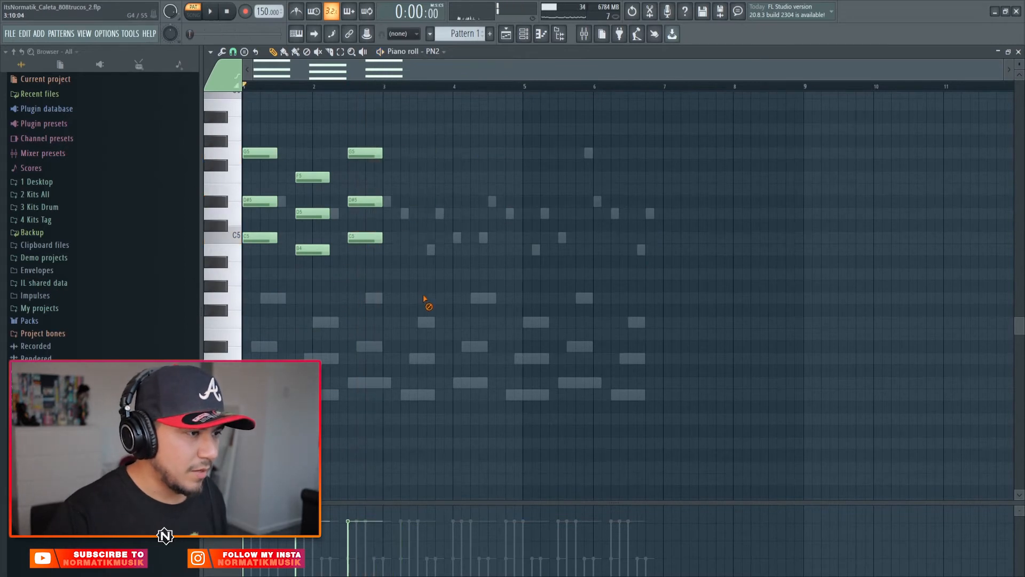
Copy PN2's F5-D5-B4 chord after the third chord and duplicate the four-chord phrase from bar 4 up to bar 7
{"action": "left_click_drag", "start_coordinate": [311, 174], "coordinate": [436, 179]}
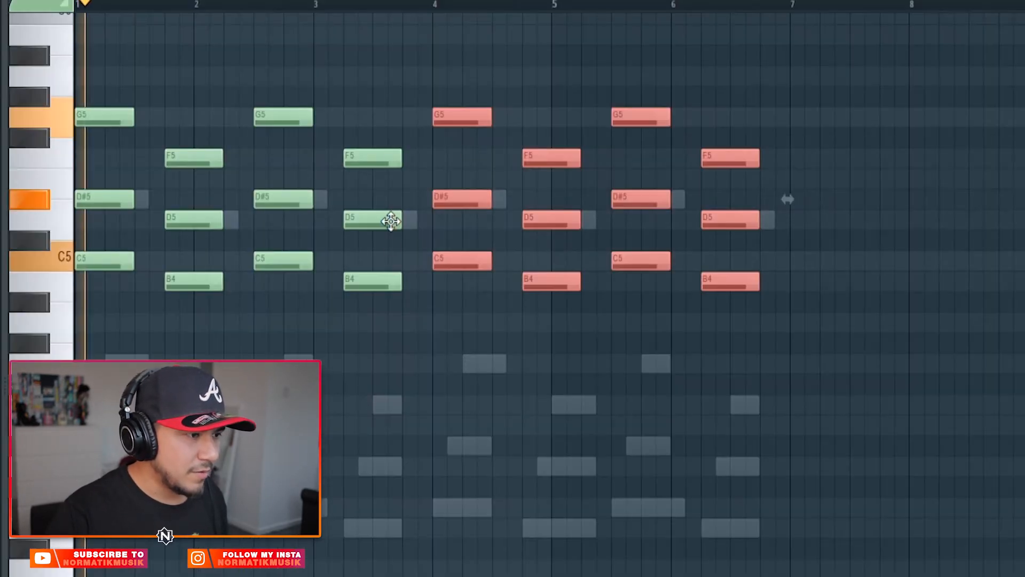
{"action": "scroll", "coordinate": [388, 245], "scroll_direction": "up", "scroll_amount": 1}
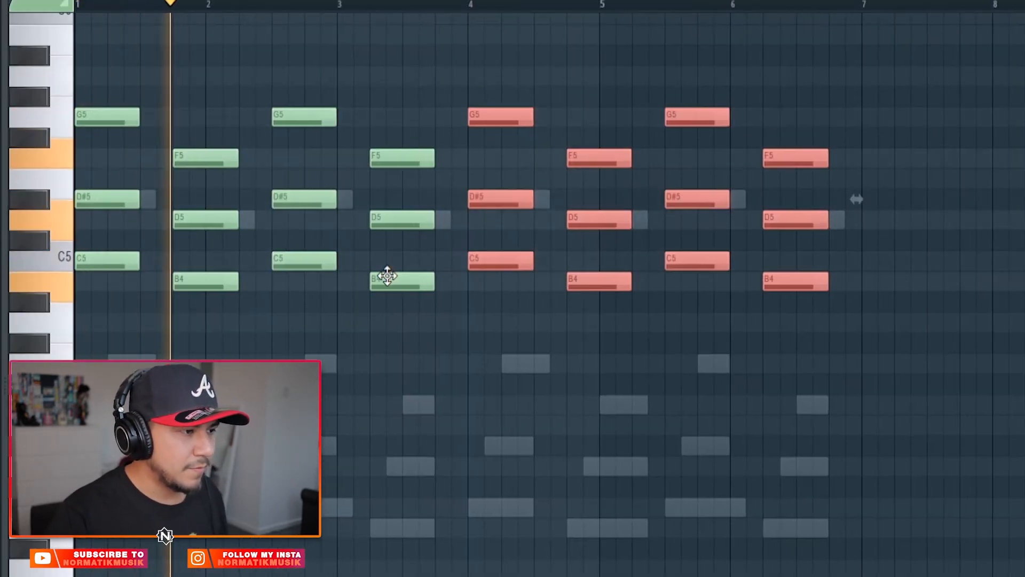
Place a guide B4 note at bar 7 and extend the PN2 chords legato up to it
{"action": "left_click", "coordinate": [523, 438], "text": "ctrl"}
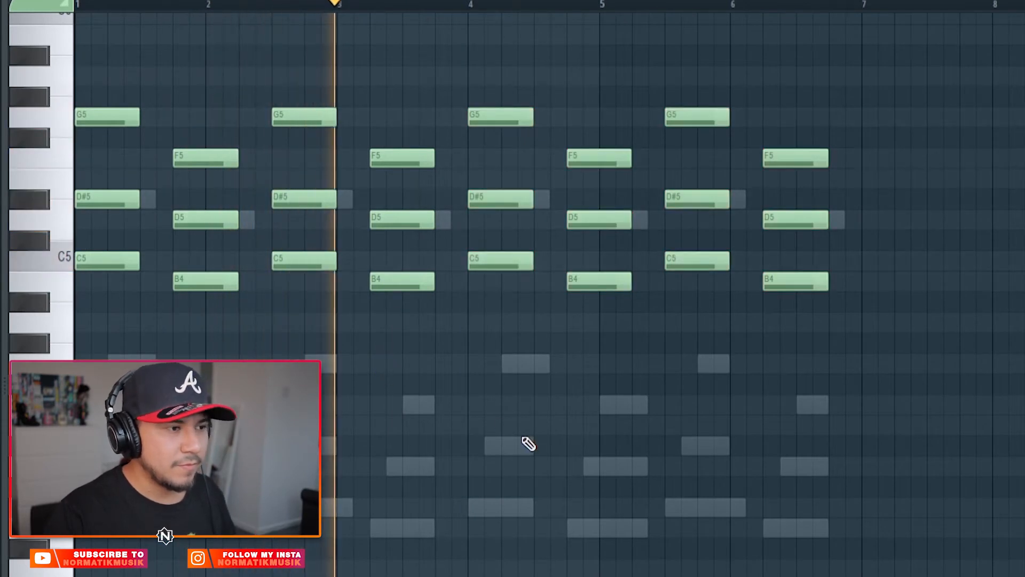
{"action": "key", "text": "space"}
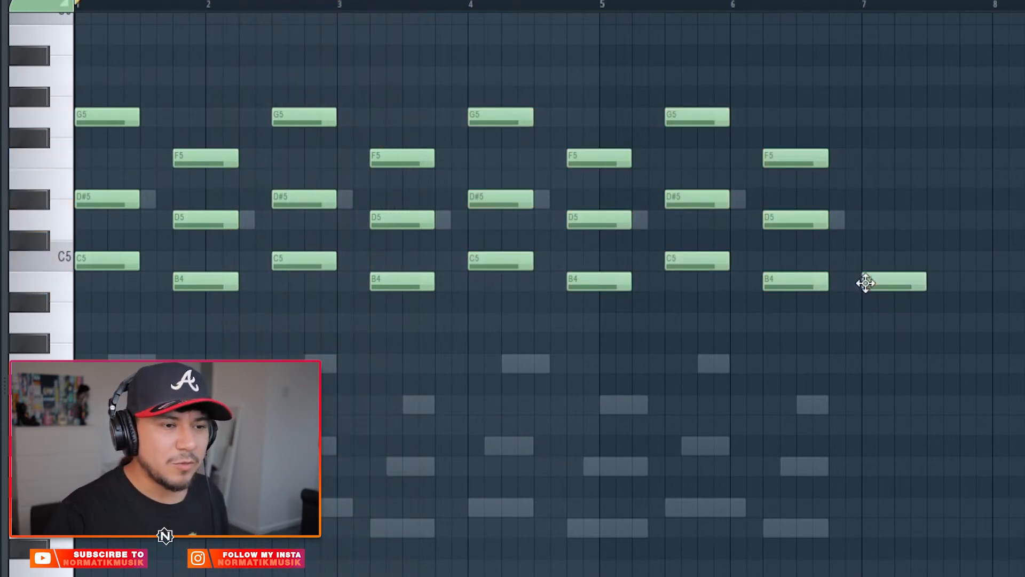
{"action": "key", "text": "ctrl+l"}
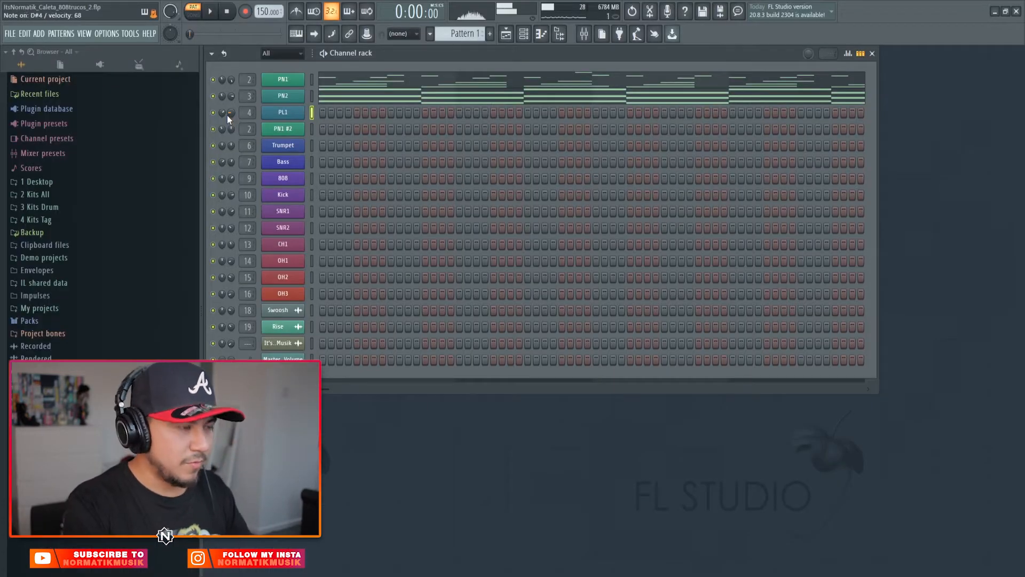
Rehearse against the pattern and record a short melody on the PL1 channel
{"action": "key", "text": "space"}
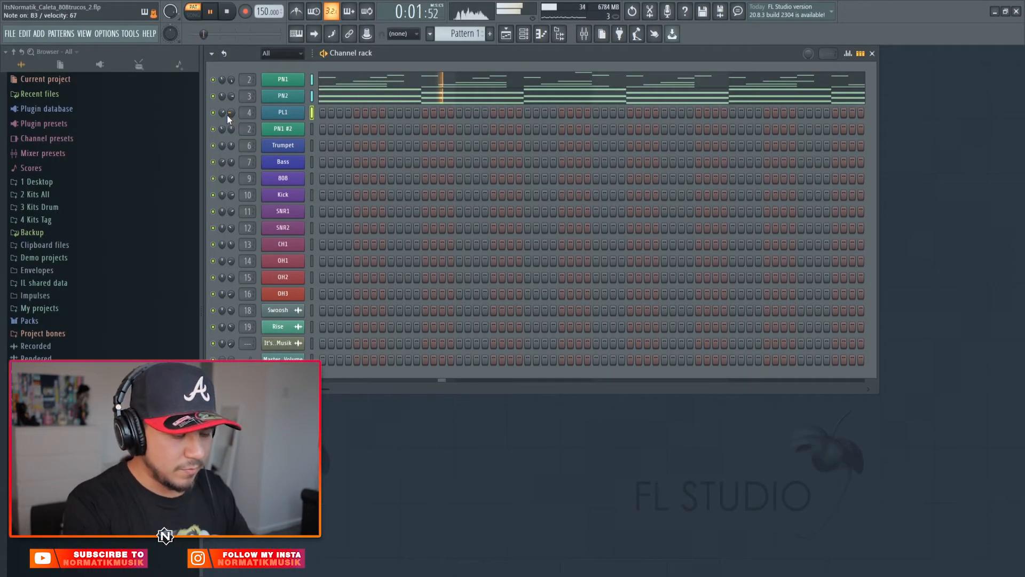
{"action": "key", "text": "space"}
{"action": "key", "text": "r"}
{"action": "key", "text": "space"}
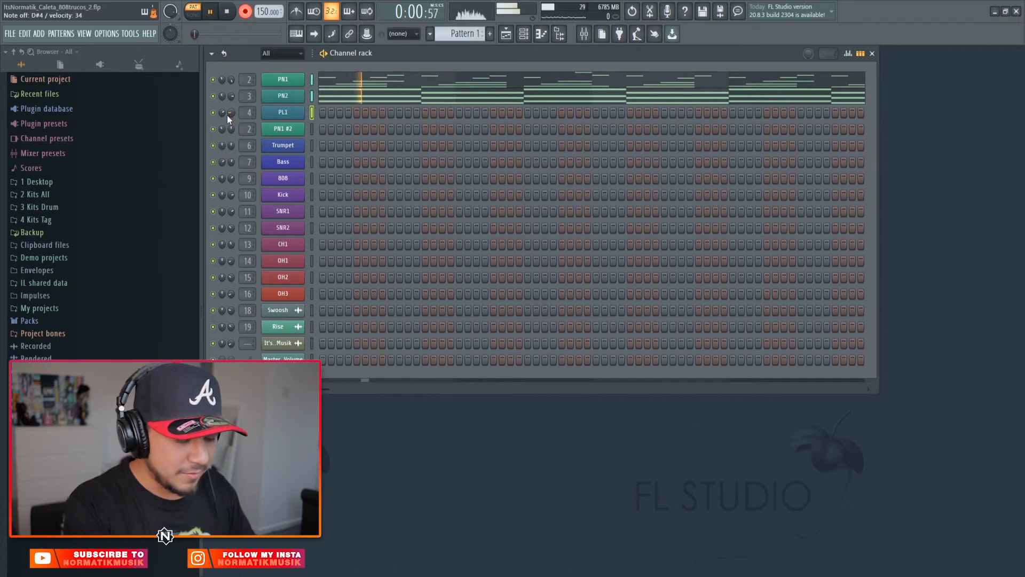
{"action": "key", "text": "space"}
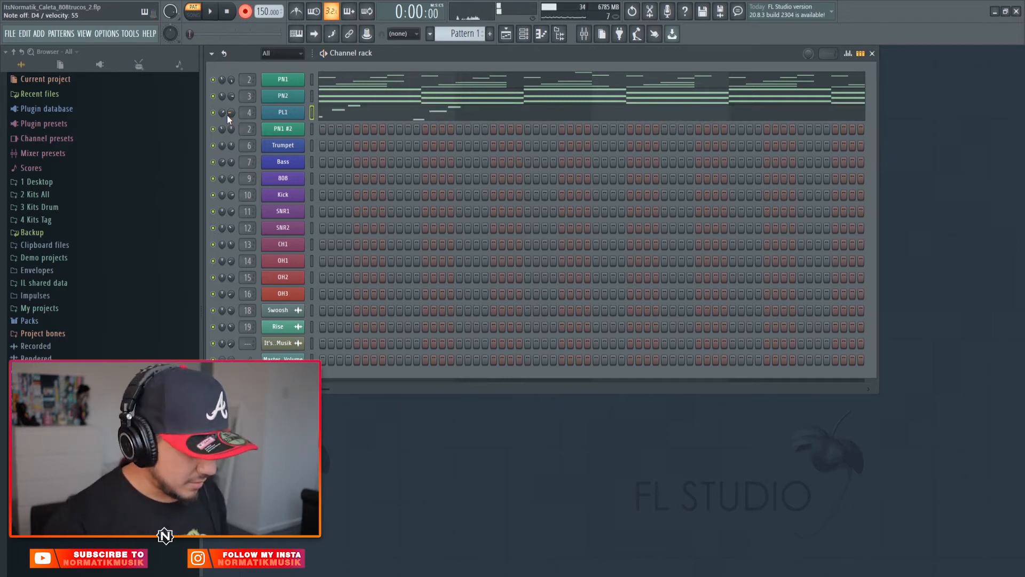
Quantize the recorded PL1 notes to short, even lengths and level their velocities
{"action": "left_click", "coordinate": [405, 112]}
{"action": "scroll", "coordinate": [345, 178], "scroll_direction": "down", "scroll_amount": 2}
{"action": "left_click_drag", "start_coordinate": [410, 196], "coordinate": [245, 502]}
{"action": "scroll", "coordinate": [316, 254], "scroll_direction": "up", "scroll_amount": 4}
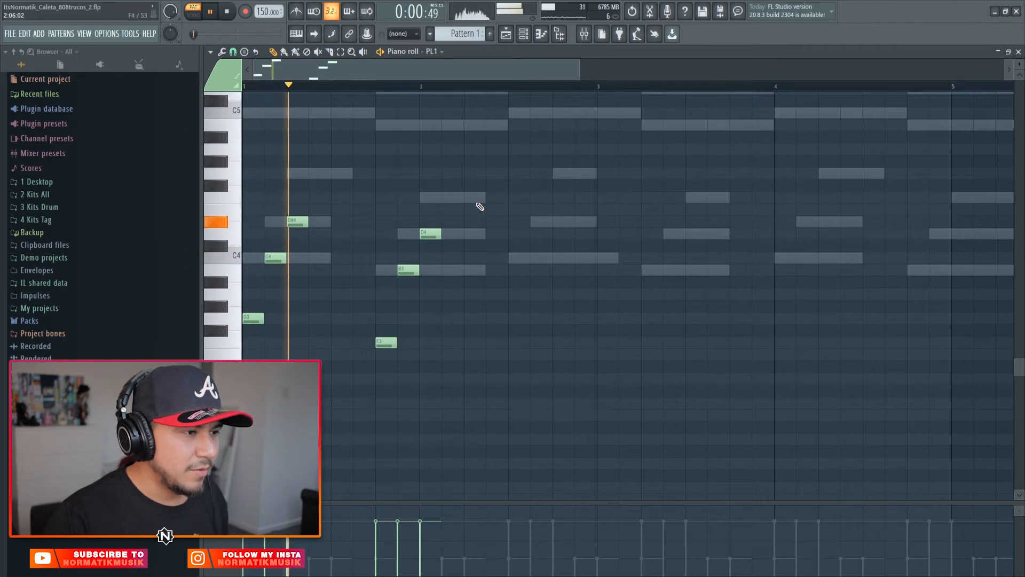
Mark bar 1 to the middle of bar 2 and duplicate the PL1 phrase three times, up to bar 7
{"action": "scroll", "coordinate": [480, 207], "scroll_direction": "down", "scroll_amount": 1}
{"action": "key", "text": "space"}
{"action": "left_click_drag", "start_coordinate": [490, 86], "coordinate": [30, 139]}
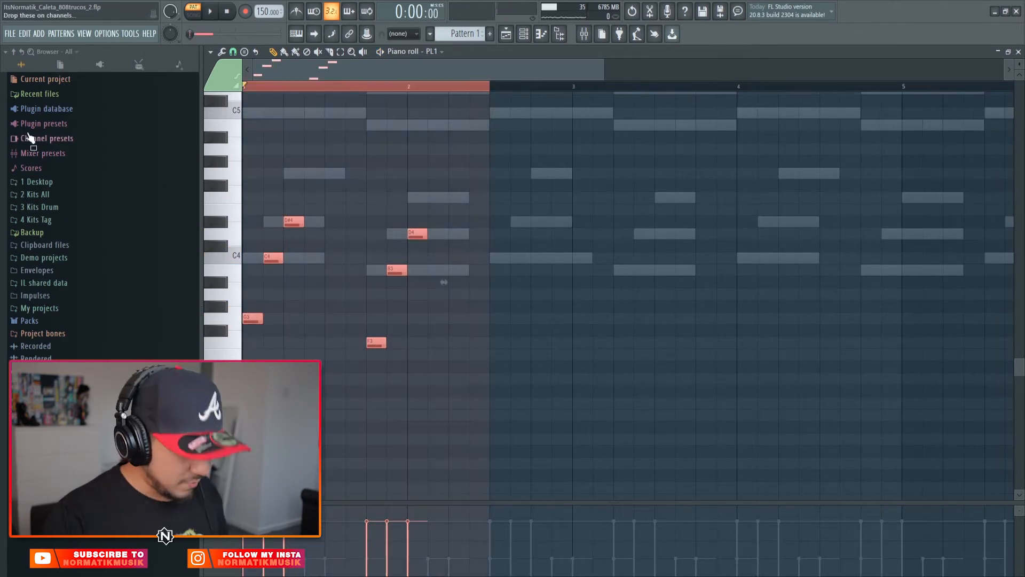
{"action": "key", "text": "ctrl+b"}
{"action": "scroll", "coordinate": [482, 348], "scroll_direction": "down", "scroll_amount": 1}
{"action": "key", "text": "ctrl+b"}
{"action": "key", "text": "ctrl+b"}
{"action": "key", "text": "Escape"}
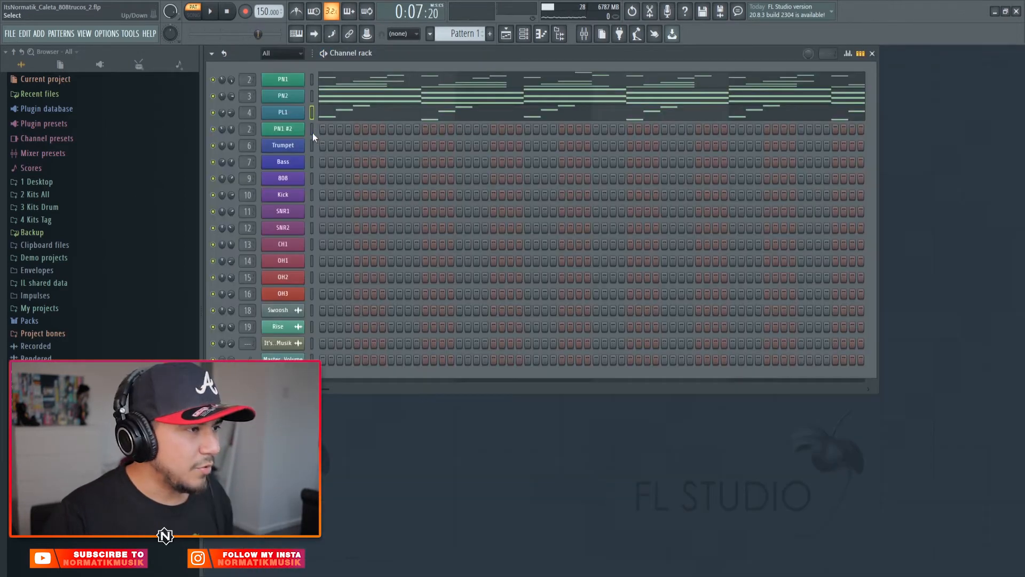
Copy the PL1 notes into PN1 #2 one octave higher and play the pattern back
{"action": "left_click", "coordinate": [351, 136]}
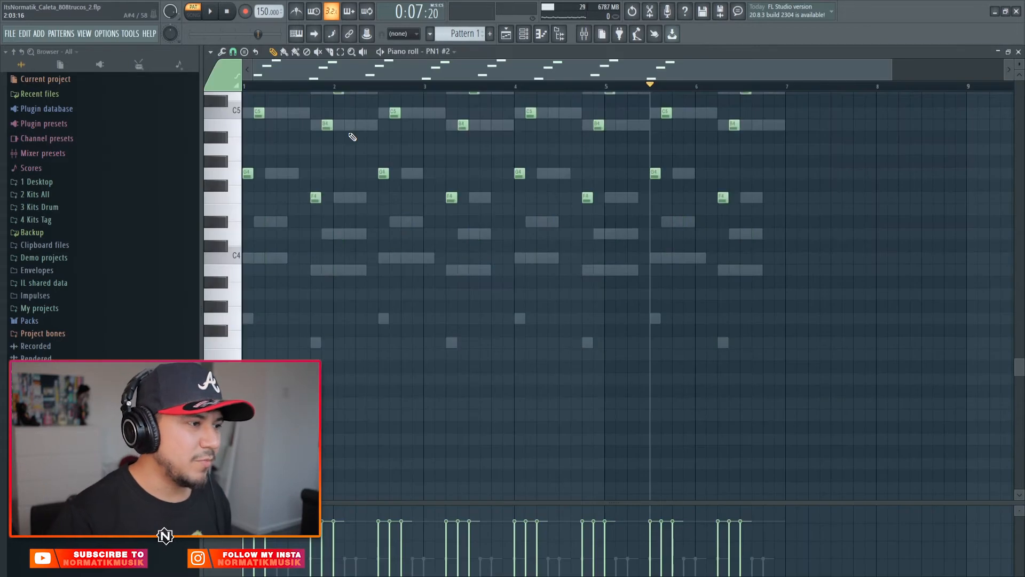
{"action": "key", "text": "Escape"}
{"action": "key", "text": "space"}
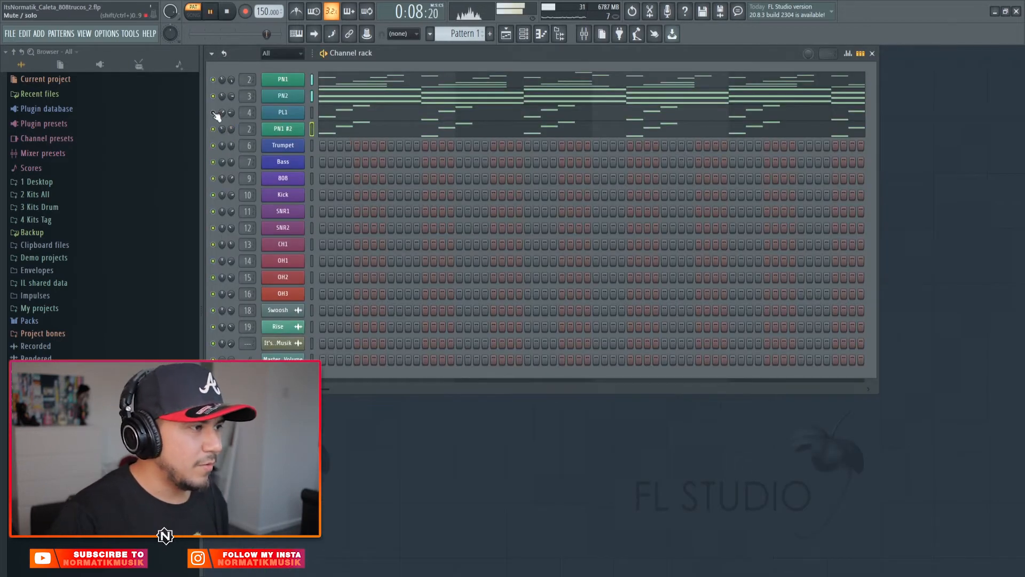
{"action": "left_click_drag", "start_coordinate": [234, 130], "coordinate": [234, 130]}
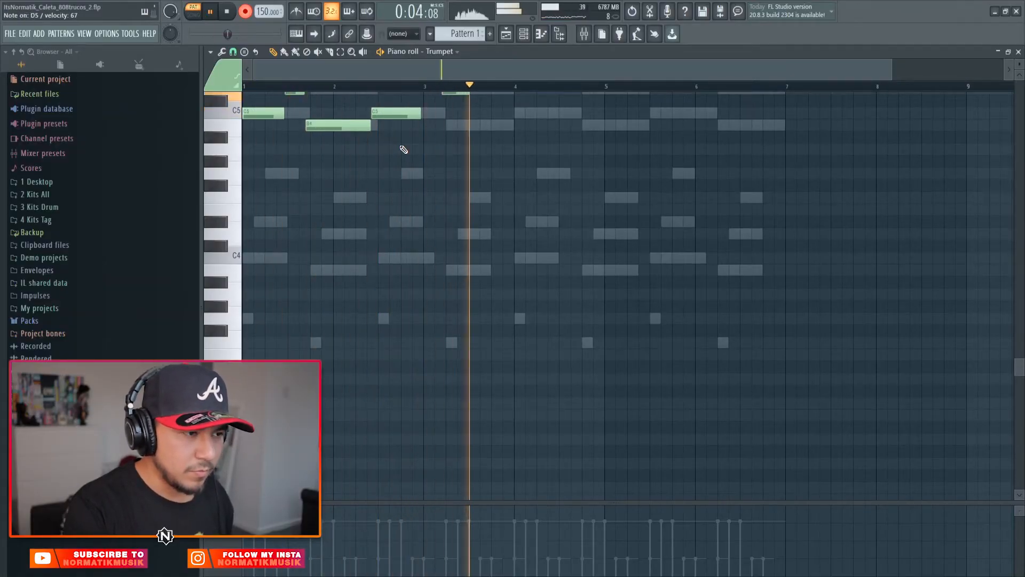
Finish recording the Trumpet melody and quantize its notes to the grid
{"action": "key", "text": "space"}
{"action": "scroll", "coordinate": [419, 198], "scroll_direction": "up", "scroll_amount": 3}
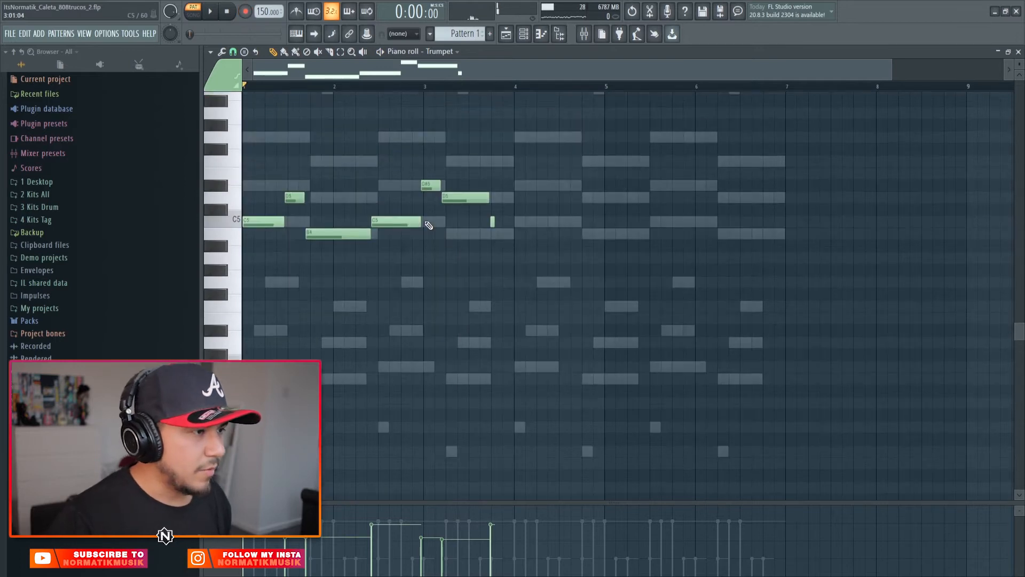
{"action": "left_click_drag", "start_coordinate": [286, 156], "coordinate": [528, 252]}
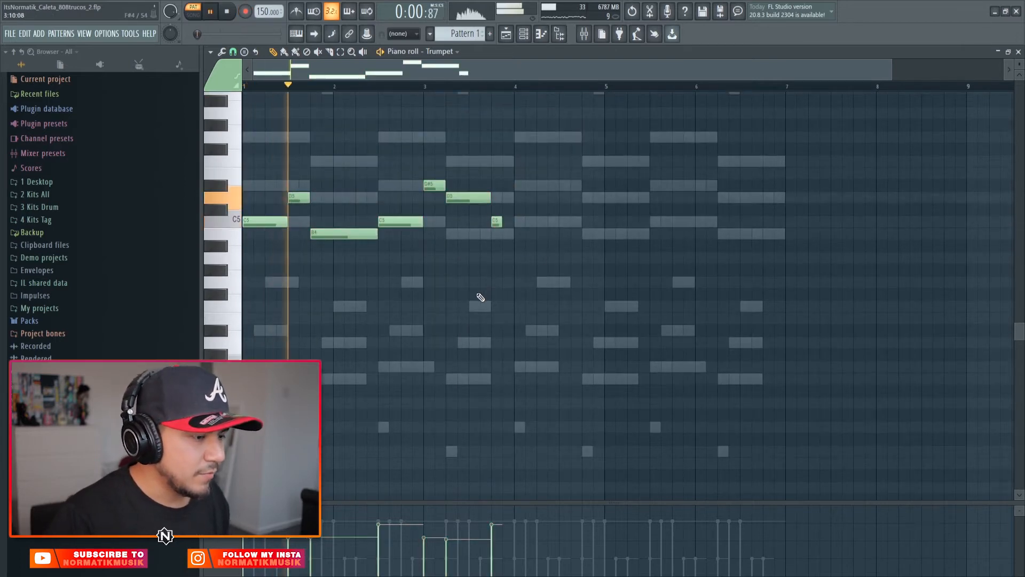
Set all Trumpet notes to one even, lower velocity
{"action": "left_click_drag", "start_coordinate": [545, 567], "coordinate": [256, 548]}
{"action": "key", "text": "ctrl+a"}
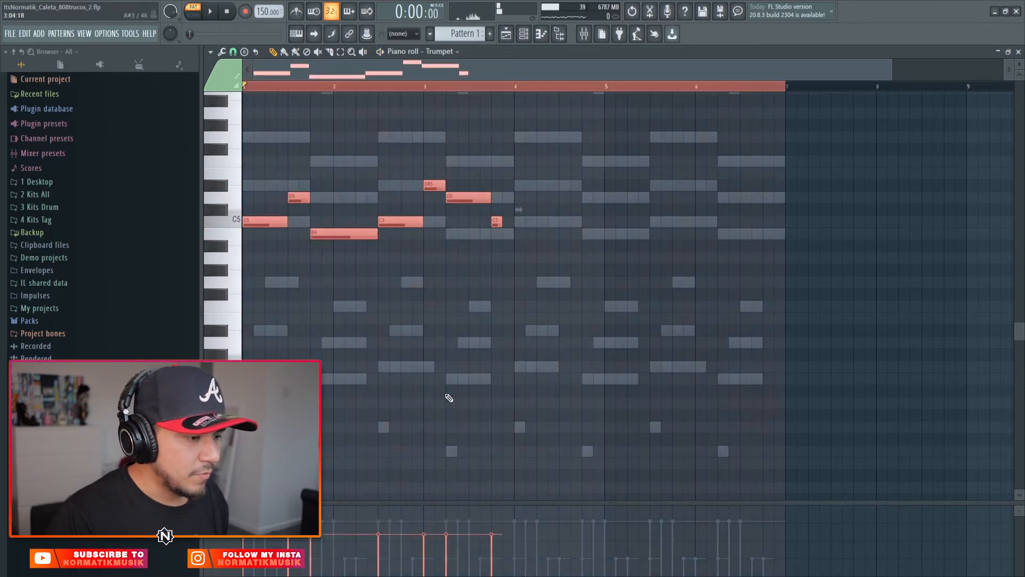
{"action": "key", "text": "ctrl+d"}
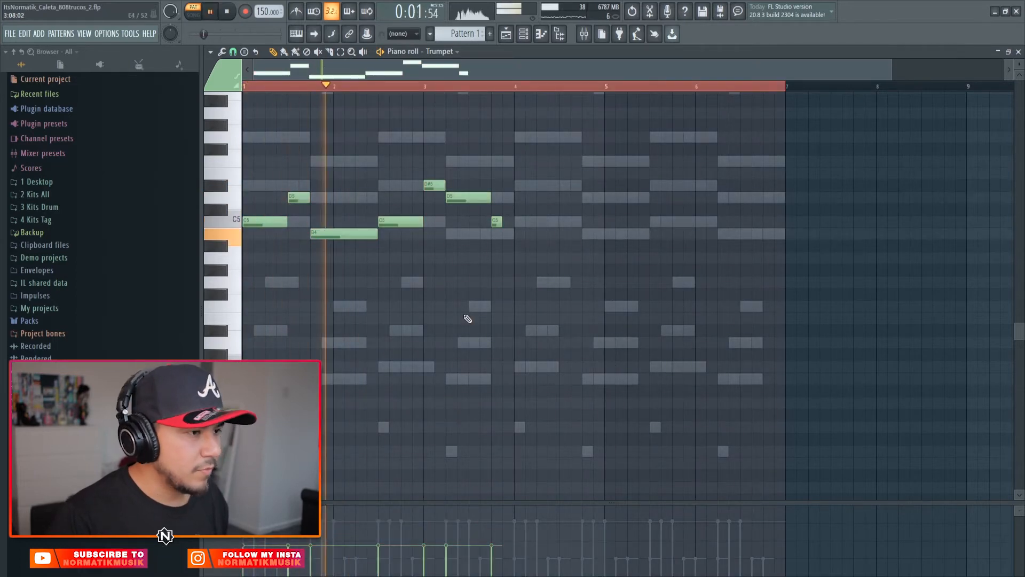
Move the last Trumpet note from C5 down to B4 and lengthen it to the start of bar 4
{"action": "left_click_drag", "start_coordinate": [494, 225], "coordinate": [496, 236]}
{"action": "key", "text": "space"}
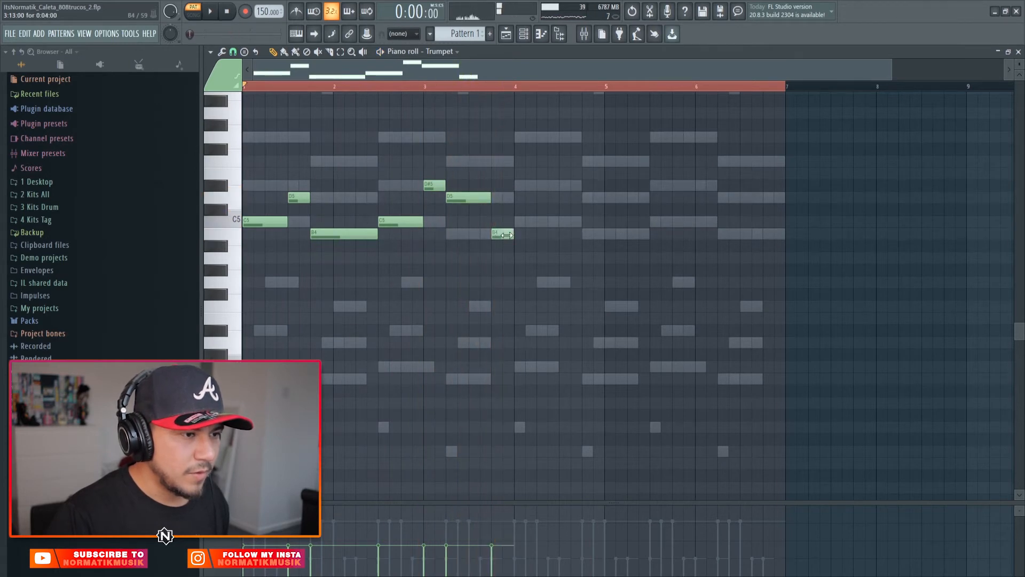
Duplicate the Trumpet phrase from bar 4 to bar 7 and shorten the copy's last D5 note
{"action": "key", "text": "ctrl+a"}
{"action": "key", "text": "ctrl+b"}
{"action": "key", "text": "ctrl+d"}
{"action": "left_click_drag", "start_coordinate": [685, 195], "coordinate": [676, 195]}
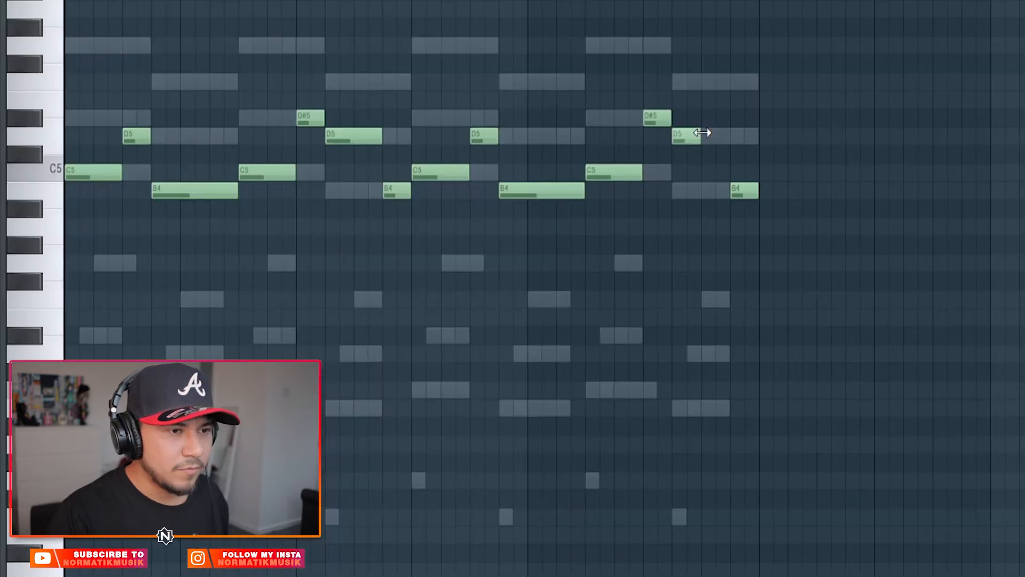